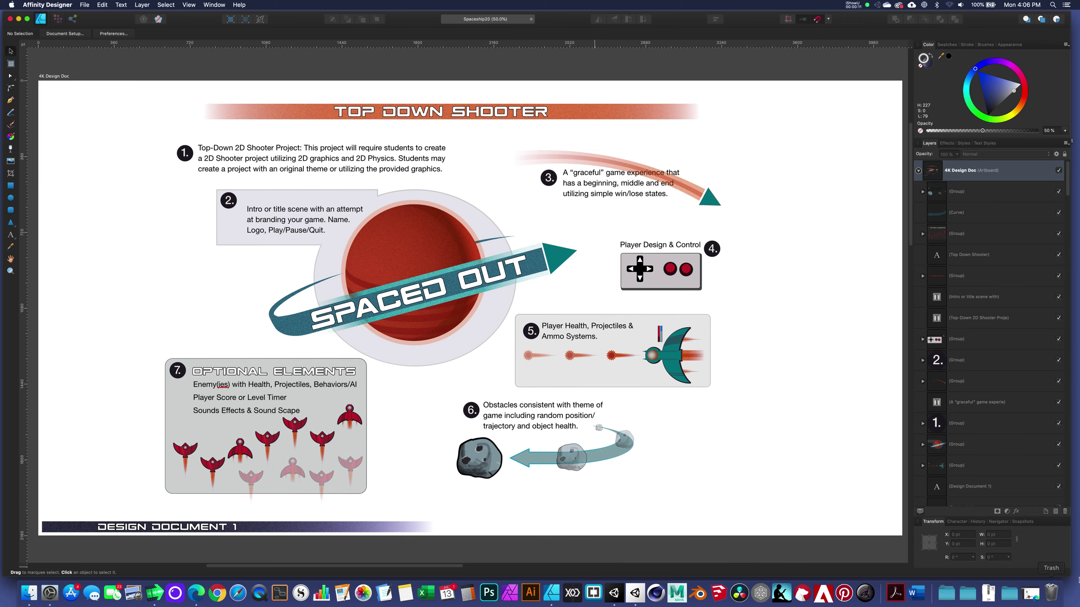
Step: Hide Affinity Designer and list the Unity versions available for a new project in Unity Hub
{"action": "key", "text": "super+h"}
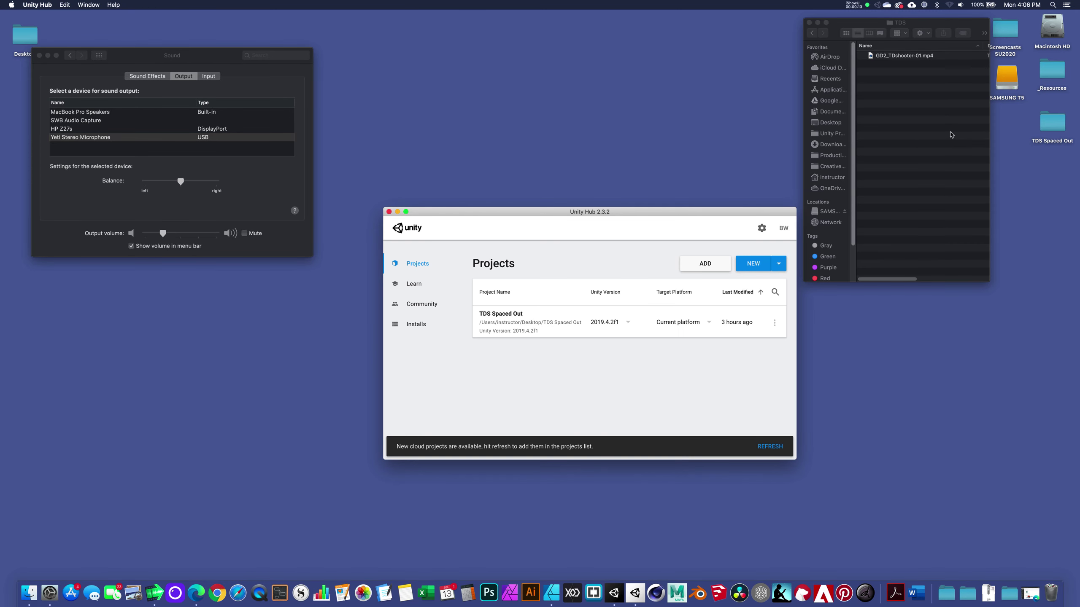
{"action": "left_click", "coordinate": [1052, 125]}
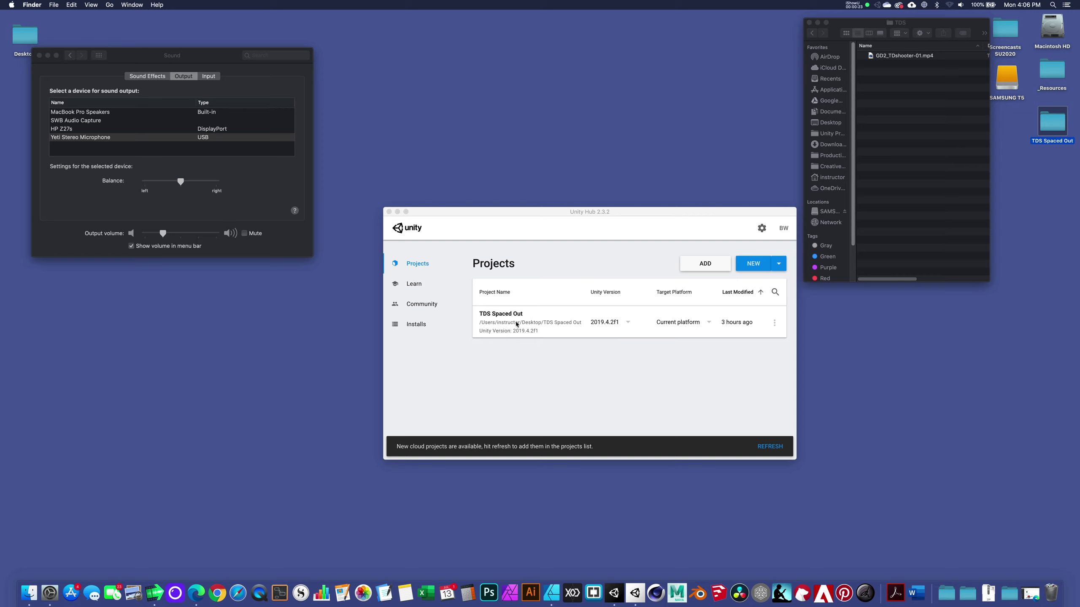
{"action": "left_click", "coordinate": [534, 366]}
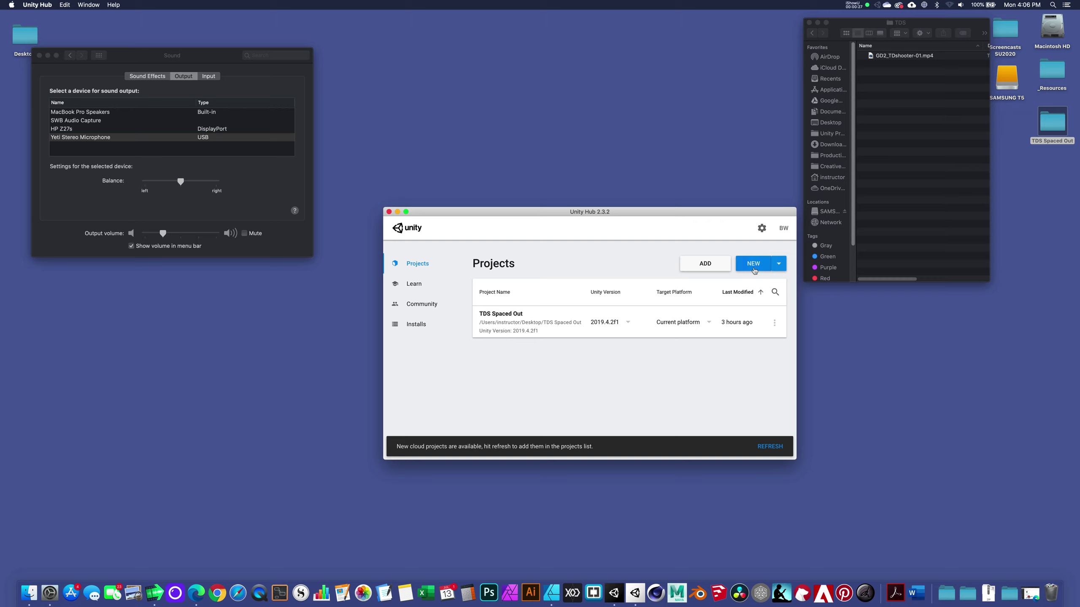
{"action": "left_click", "coordinate": [779, 265]}
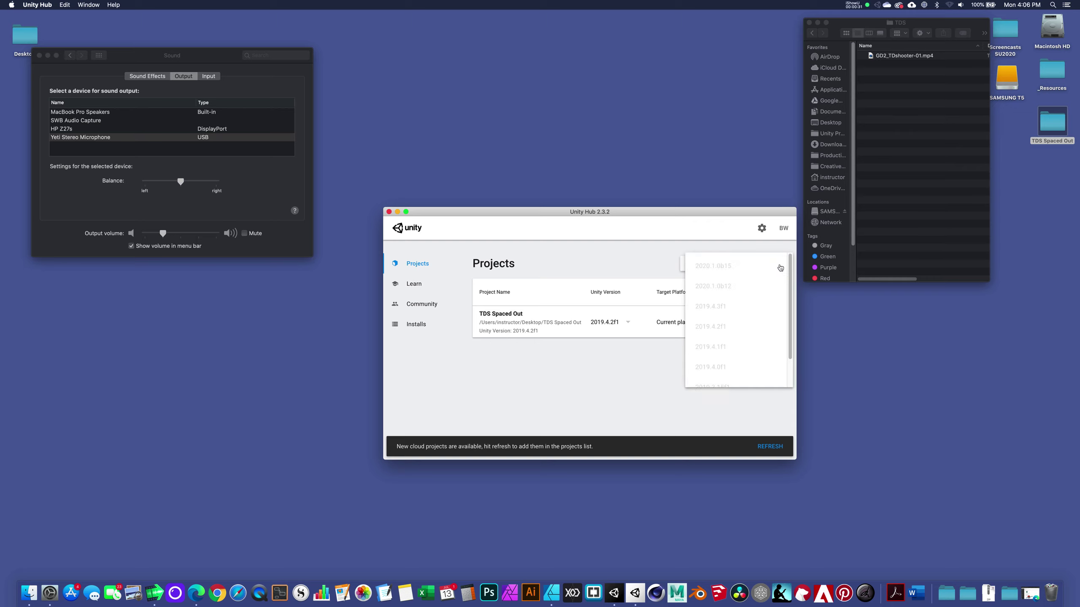
{"action": "left_click", "coordinate": [655, 239]}
{"action": "left_click", "coordinate": [747, 265]}
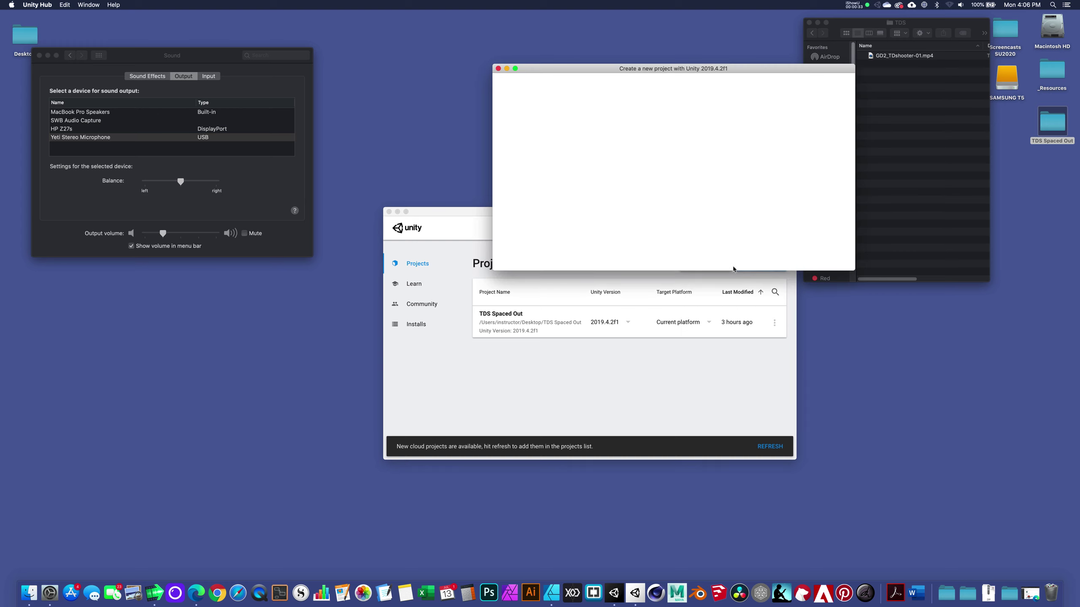
{"action": "left_click_drag", "start_coordinate": [704, 72], "coordinate": [733, 81]}
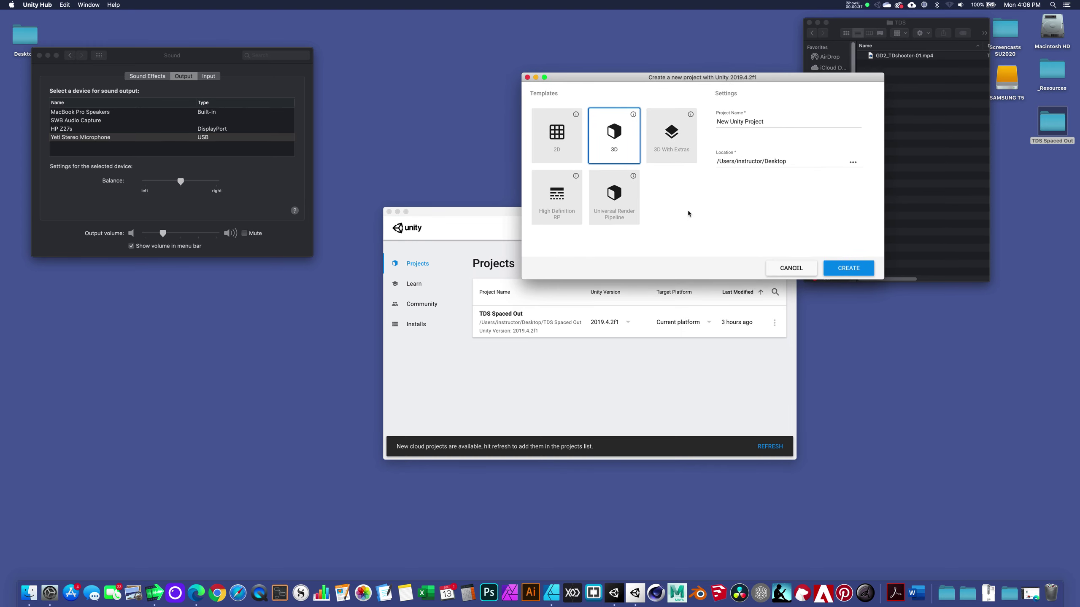
{"action": "triple_click", "coordinate": [755, 122]}
{"action": "type", "text": "Test 2D"}
{"action": "left_click", "coordinate": [853, 164]}
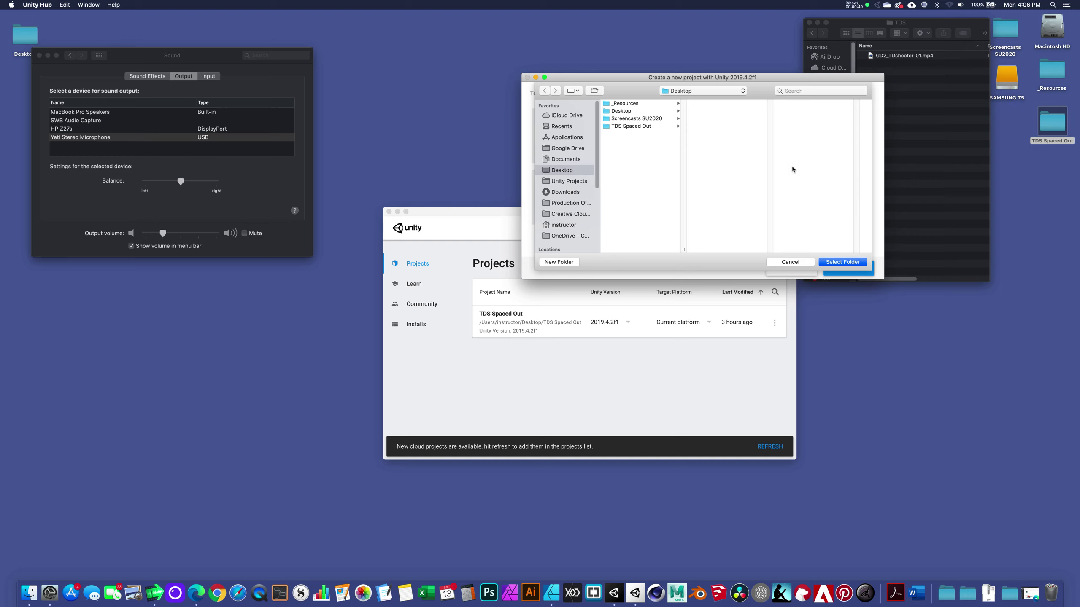
{"action": "left_click", "coordinate": [850, 263]}
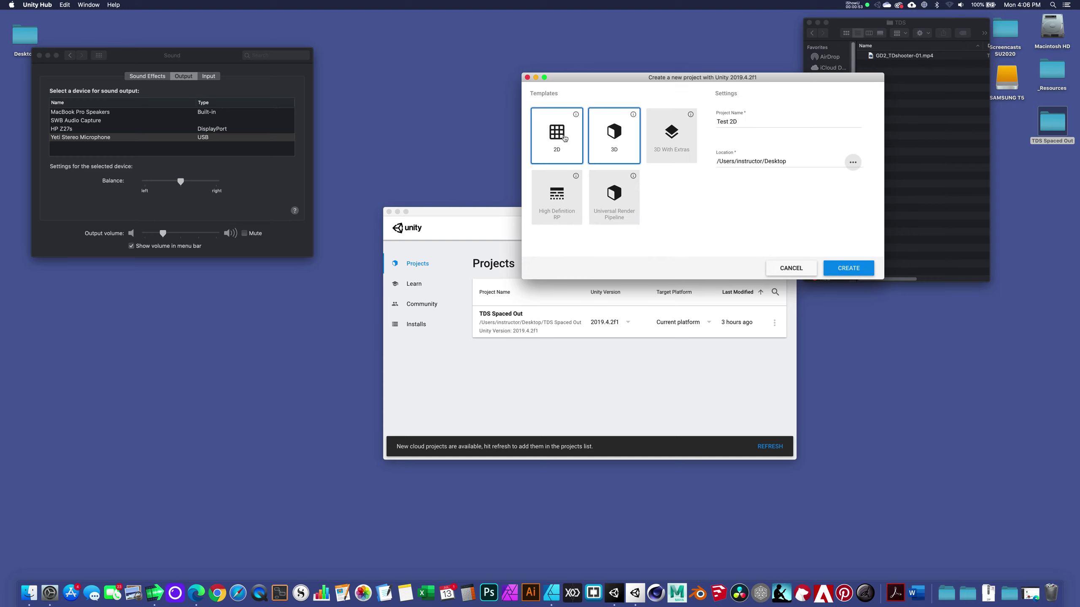
{"action": "left_click", "coordinate": [558, 142]}
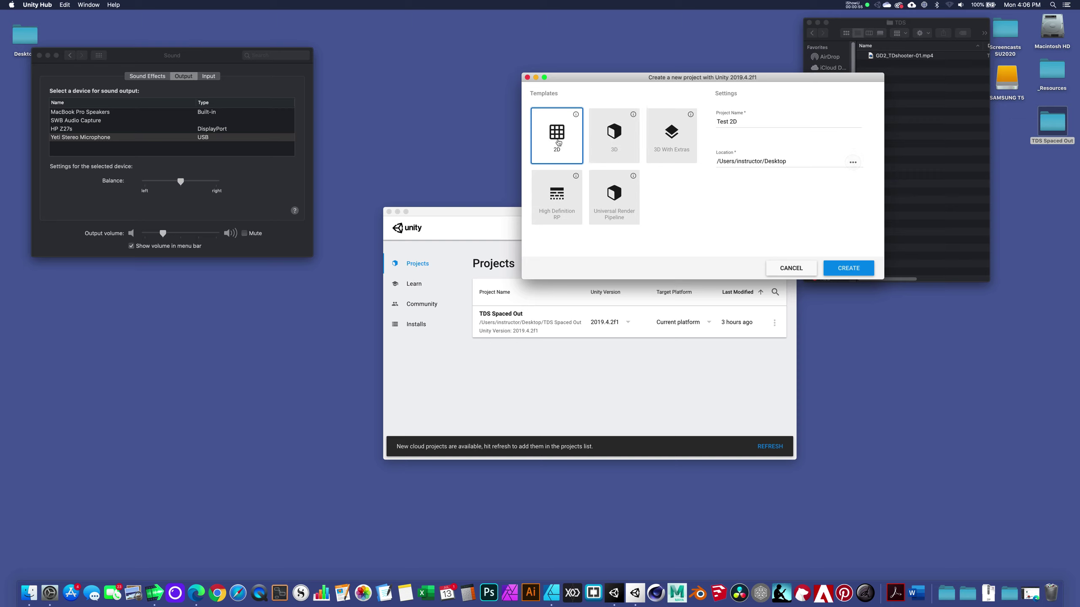
{"action": "left_click", "coordinate": [791, 269]}
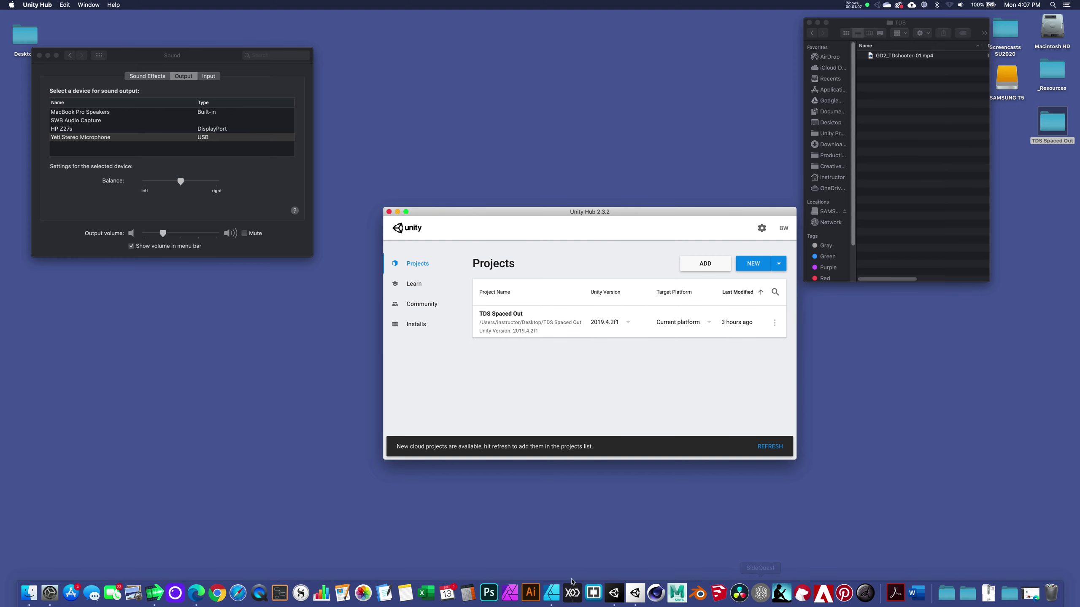
Step: Switch to the TDS Spaced Out editor, open the PlayMaker Editor, and show the top-level Assets folders
{"action": "left_click", "coordinate": [614, 593]}
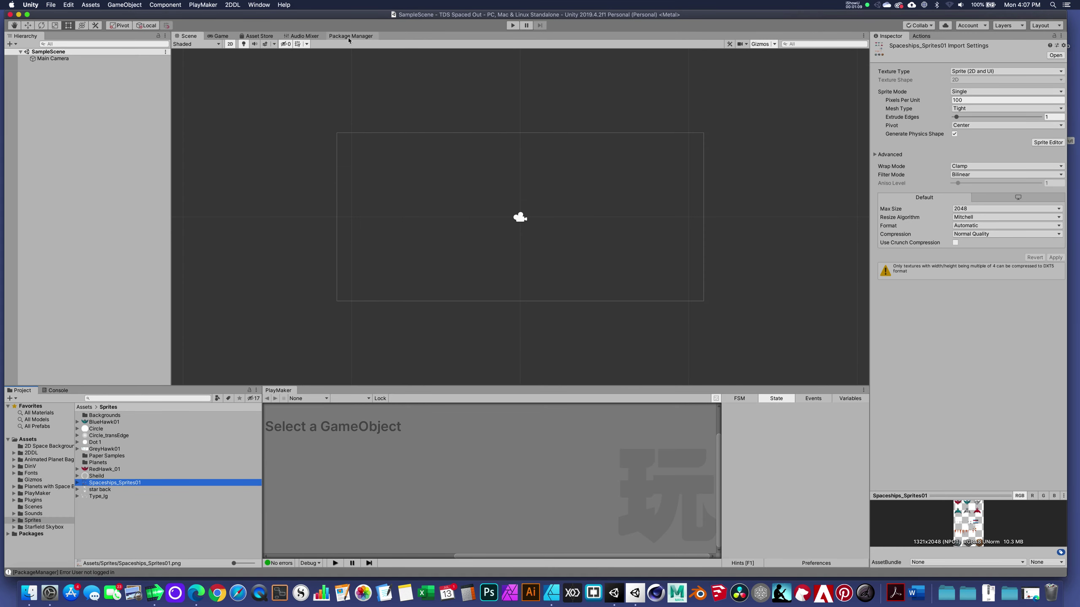
{"action": "left_click", "coordinate": [215, 5]}
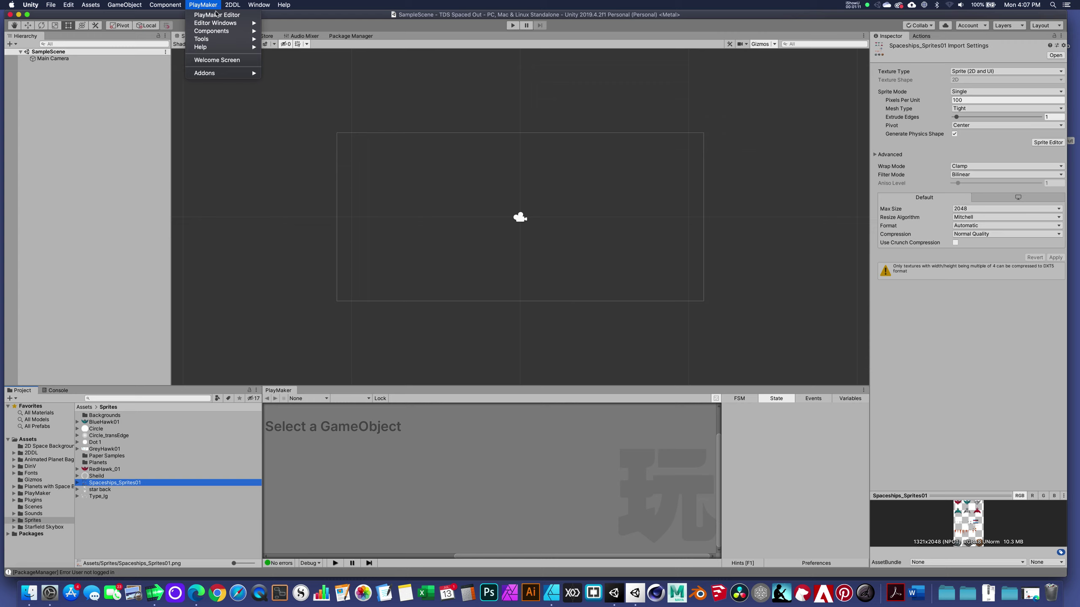
{"action": "left_click", "coordinate": [216, 15]}
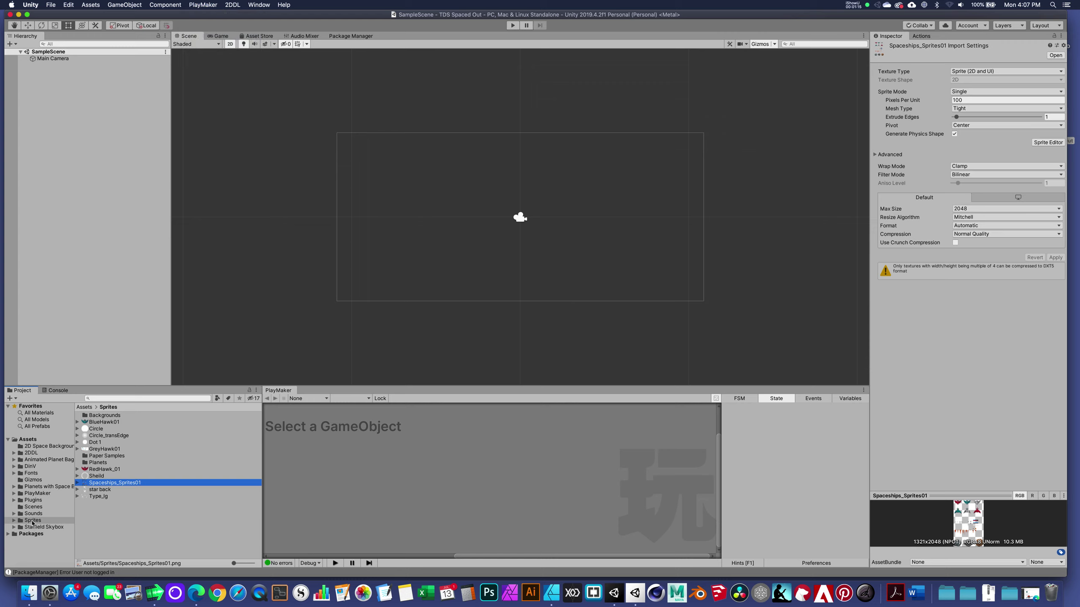
{"action": "left_click", "coordinate": [32, 521]}
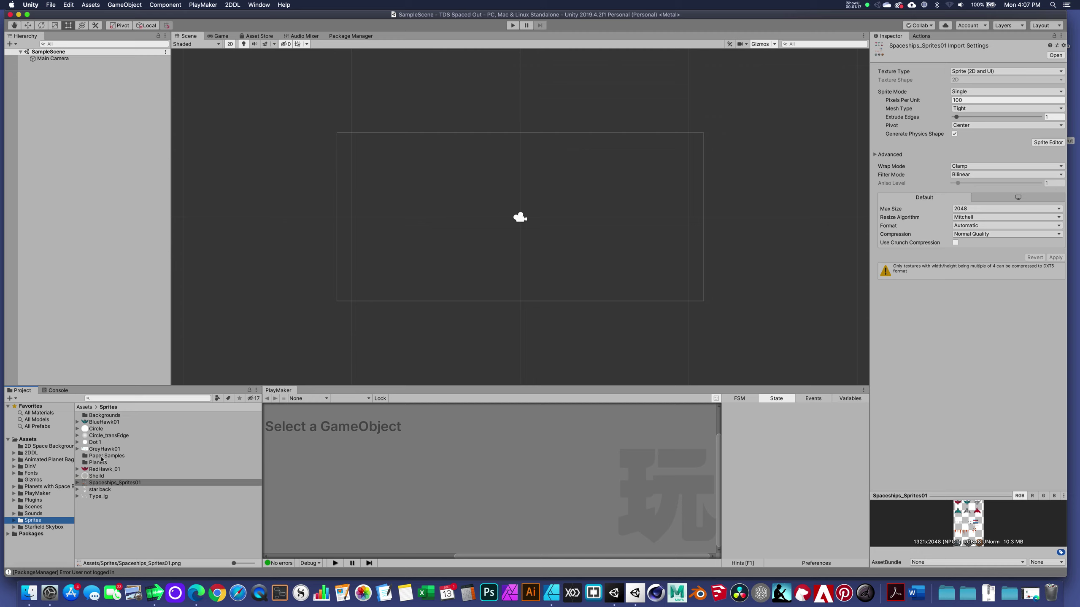
{"action": "left_click", "coordinate": [25, 440]}
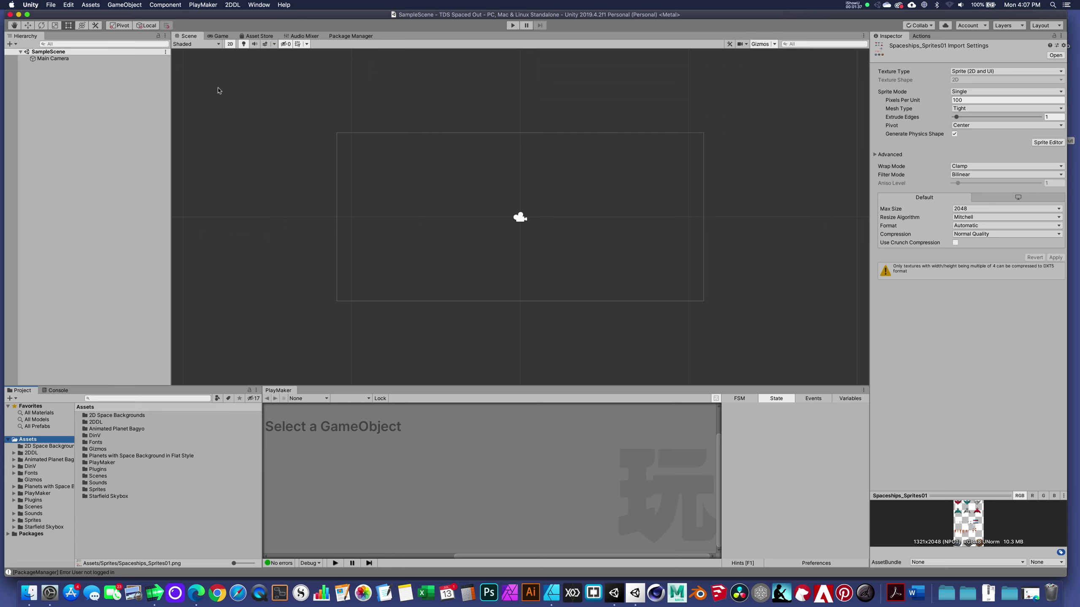
{"action": "left_click", "coordinate": [230, 44]}
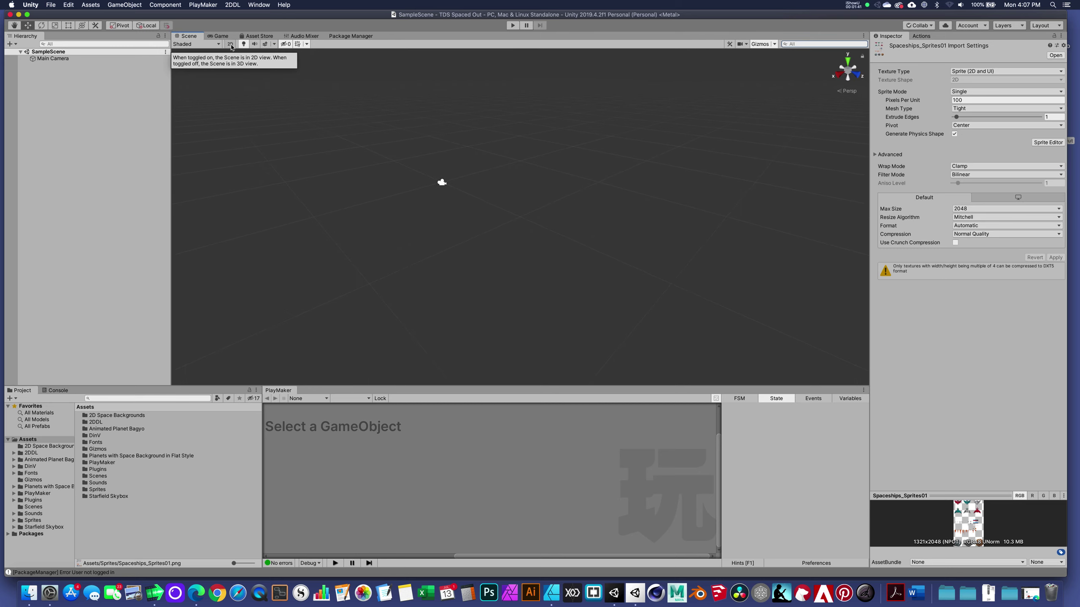
{"action": "left_click", "coordinate": [231, 45]}
{"action": "left_click", "coordinate": [232, 45]}
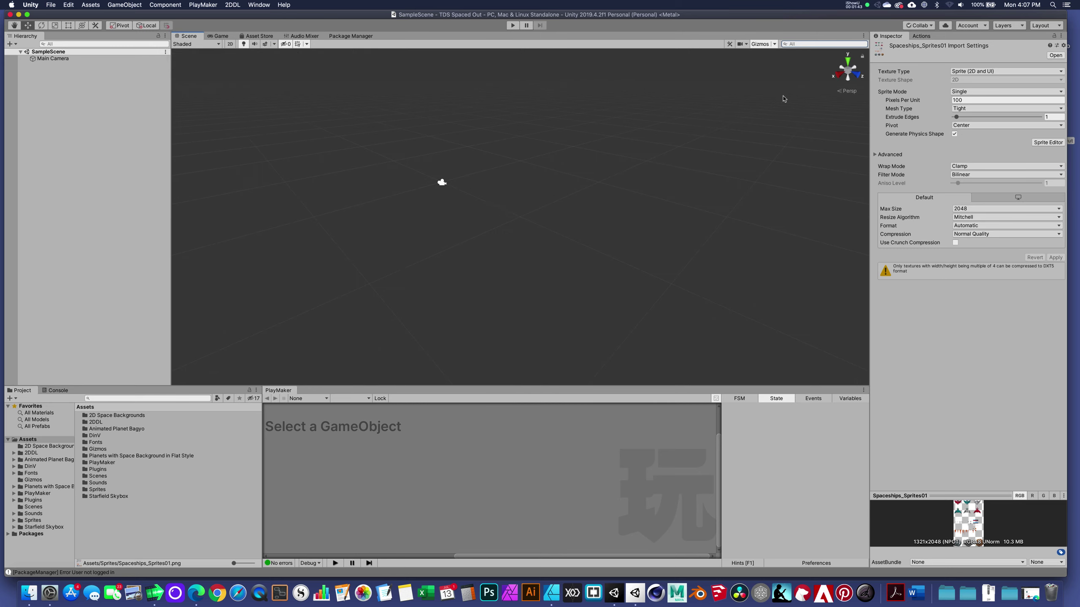
{"action": "left_click_drag", "start_coordinate": [564, 160], "coordinate": [722, 155], "text": "alt"}
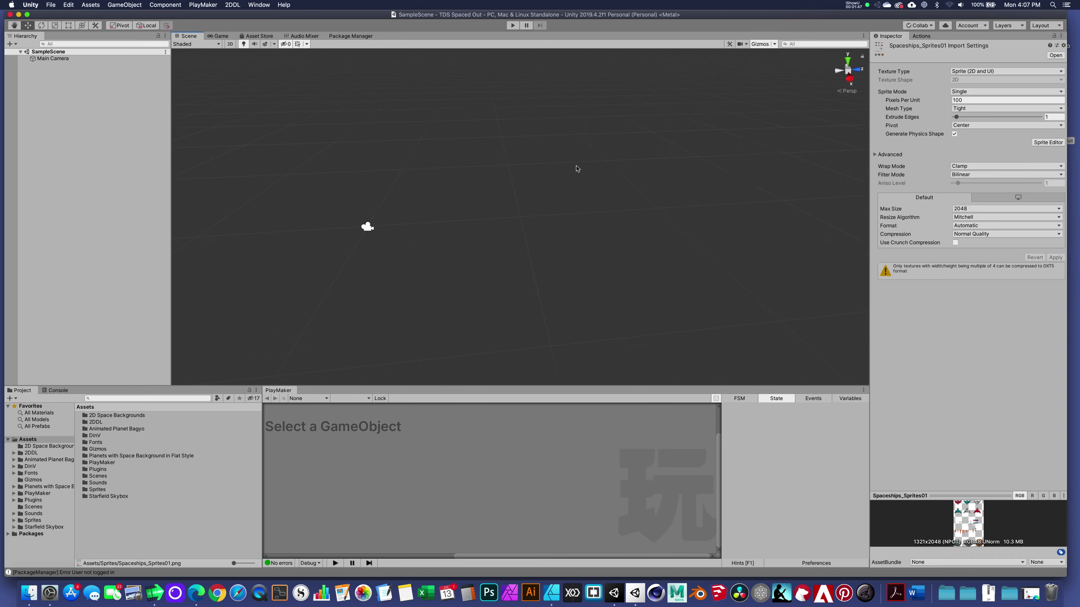
{"action": "left_click_drag", "start_coordinate": [465, 182], "coordinate": [587, 170], "text": "alt"}
{"action": "left_click", "coordinate": [229, 45]}
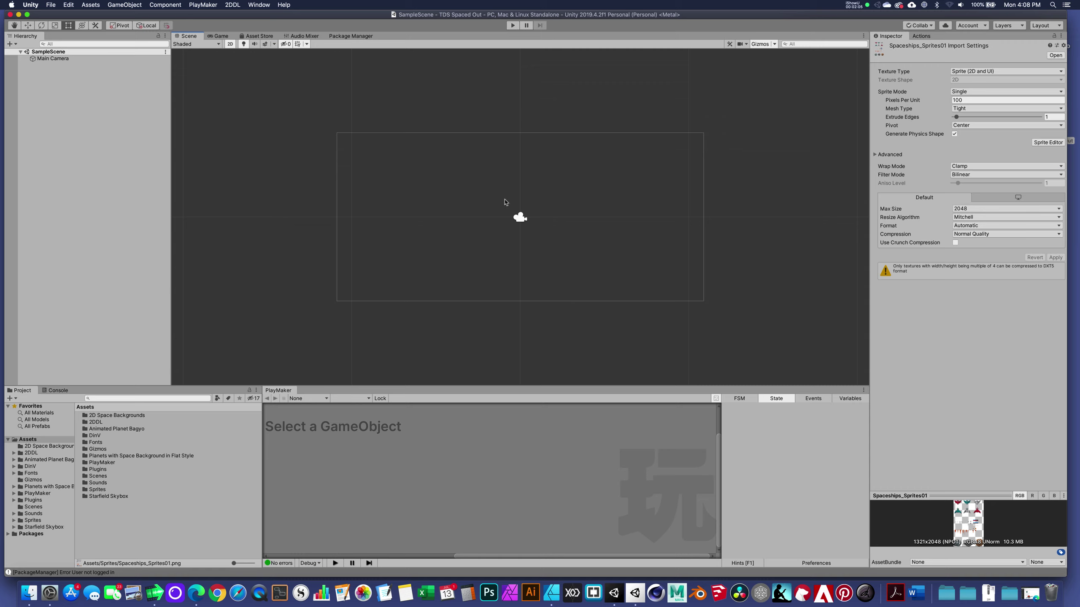
Step: Open BlueHawk01 from the Sprites folder and confirm its Texture Type is Sprite (2D and UI)
{"action": "scroll", "coordinate": [502, 207], "scroll_direction": "up", "scroll_amount": 3}
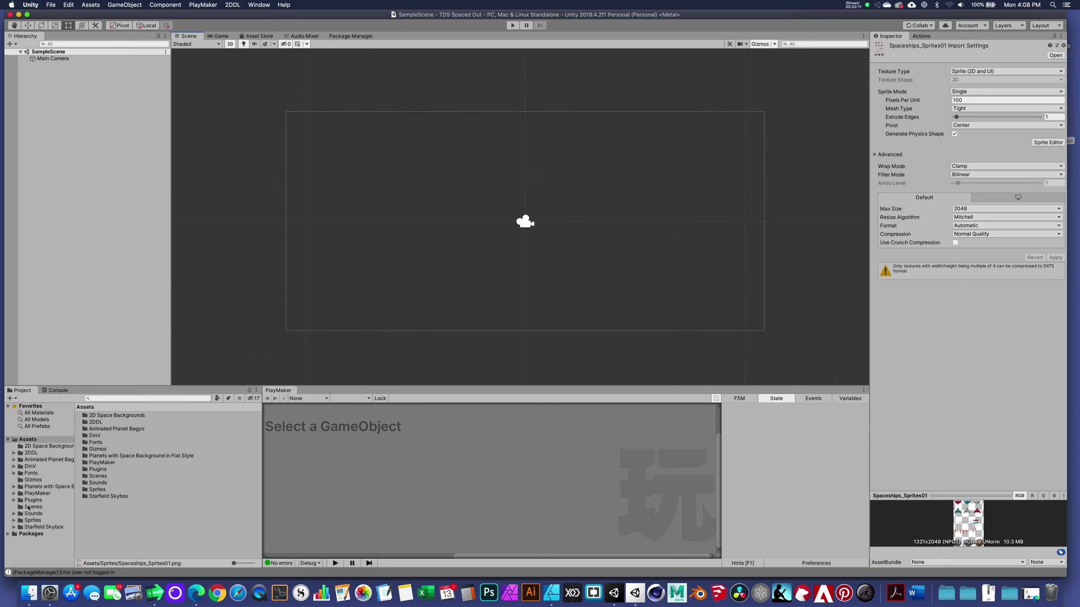
{"action": "left_click", "coordinate": [30, 520]}
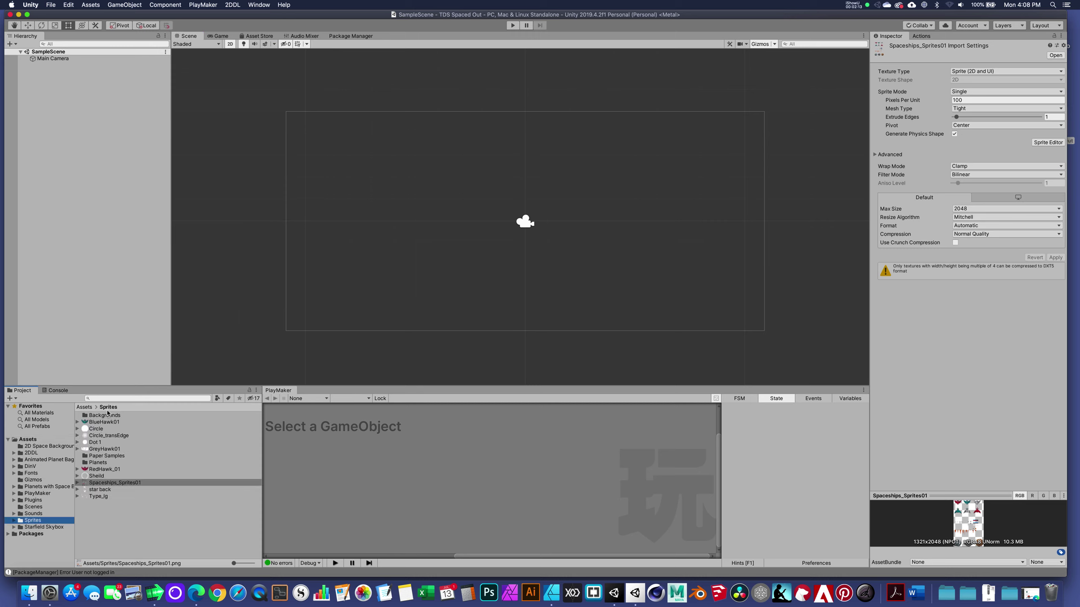
{"action": "left_click", "coordinate": [102, 423]}
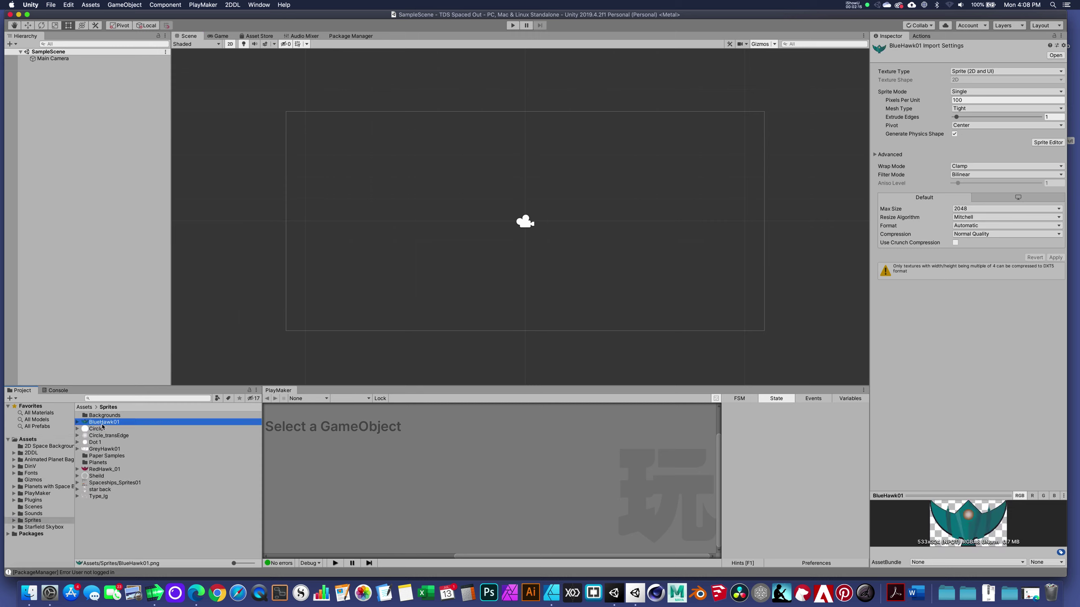
{"action": "left_click", "coordinate": [986, 72]}
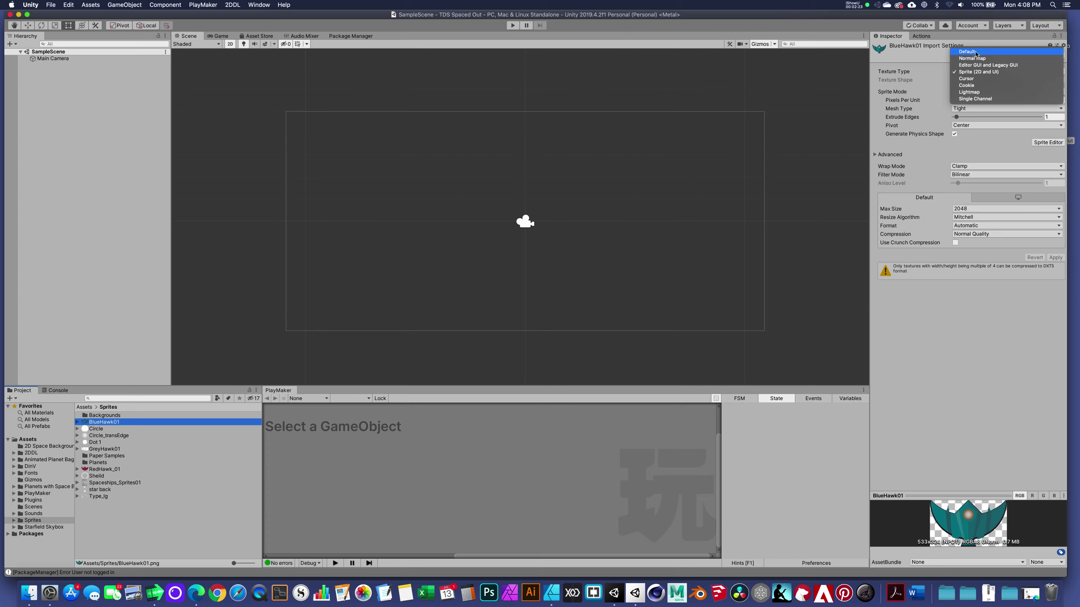
{"action": "left_click", "coordinate": [933, 57]}
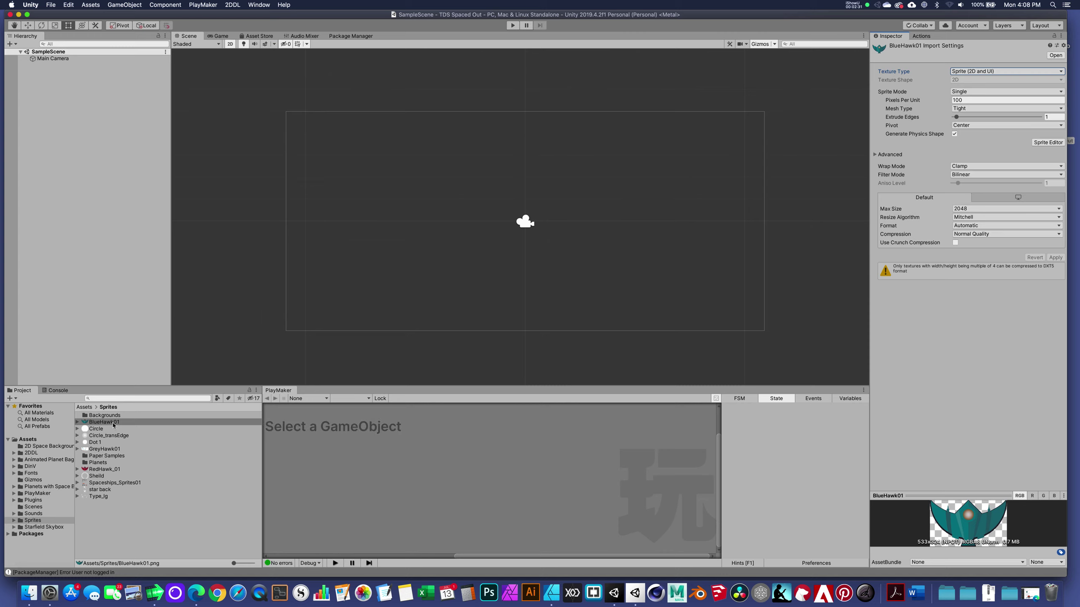
Step: Drag BlueHawk01 into the scene, then undo the placement
{"action": "left_click_drag", "start_coordinate": [113, 425], "coordinate": [127, 232]}
{"action": "left_click_drag", "start_coordinate": [239, 301], "coordinate": [251, 307]}
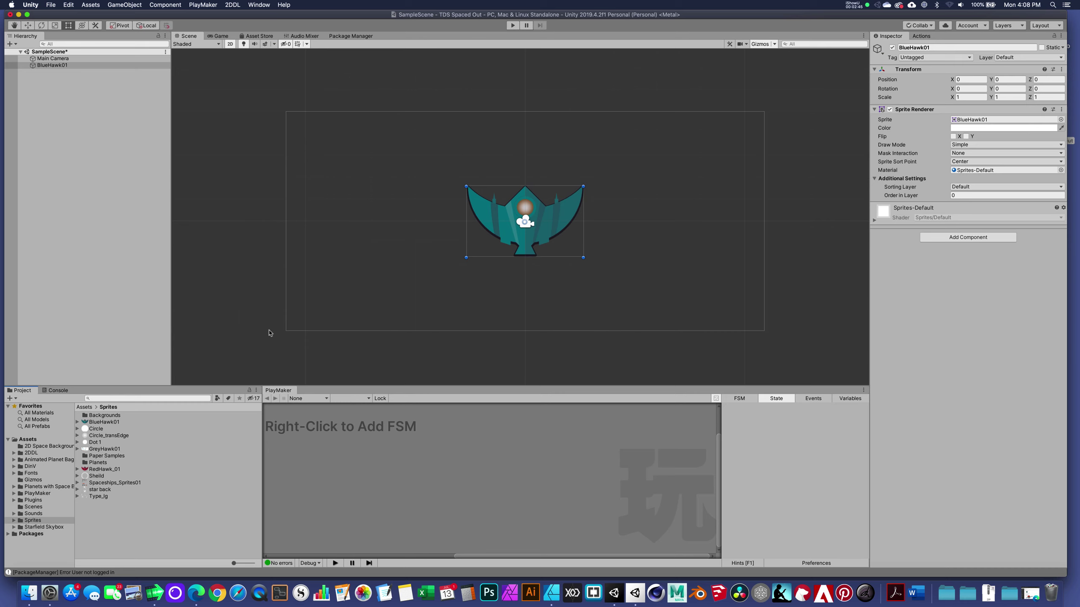
{"action": "key", "text": "super+z"}
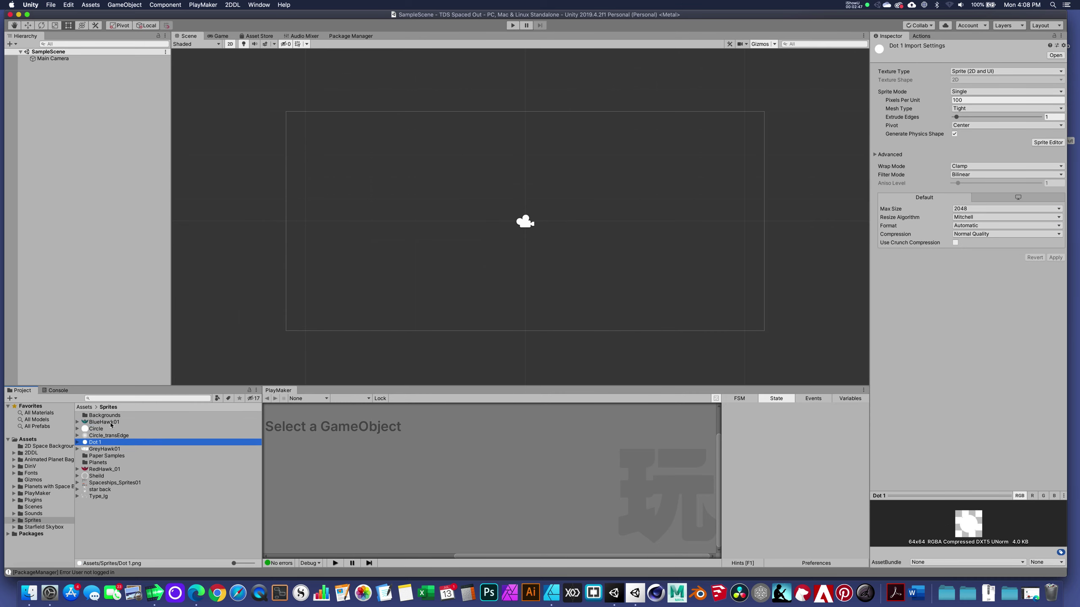
Step: Apply Default as BlueHawk01's texture type and try dragging it into the hierarchy and scene
{"action": "left_click", "coordinate": [978, 71]}
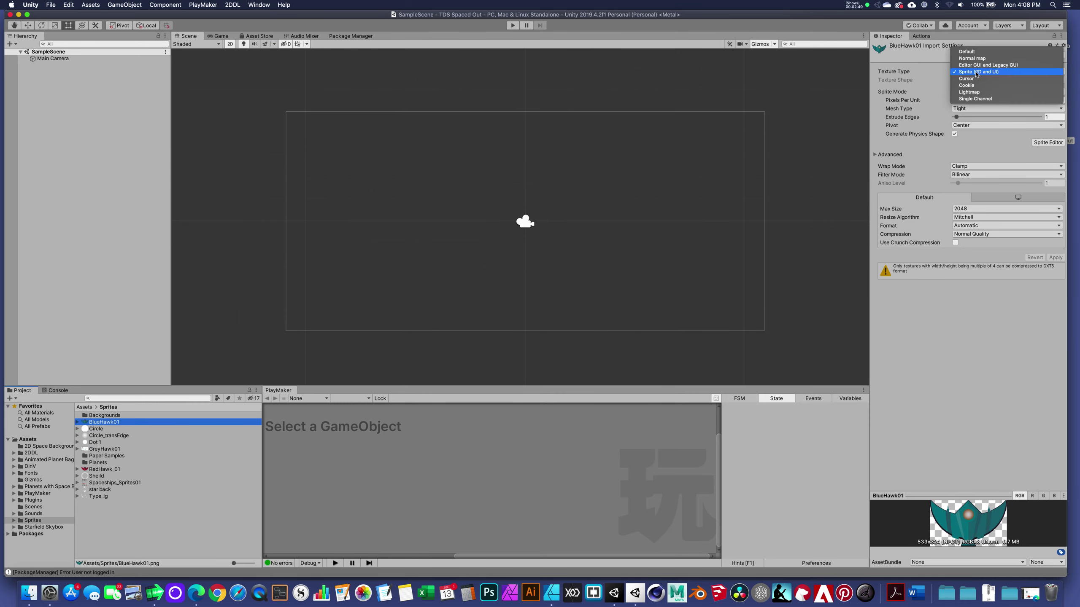
{"action": "left_click", "coordinate": [978, 52]}
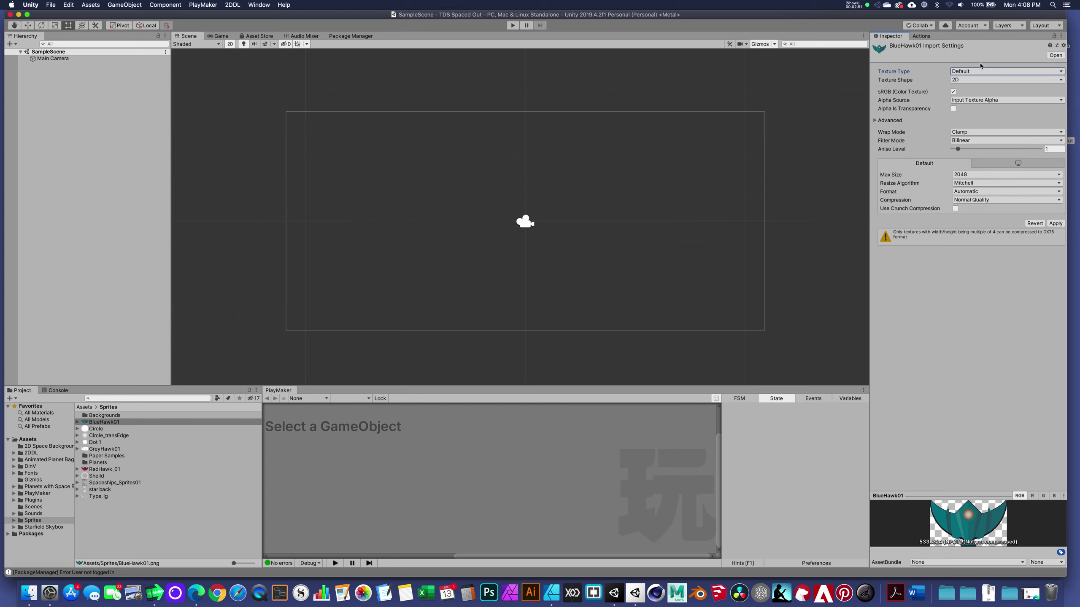
{"action": "left_click", "coordinate": [1055, 223]}
{"action": "left_click_drag", "start_coordinate": [120, 425], "coordinate": [103, 488]}
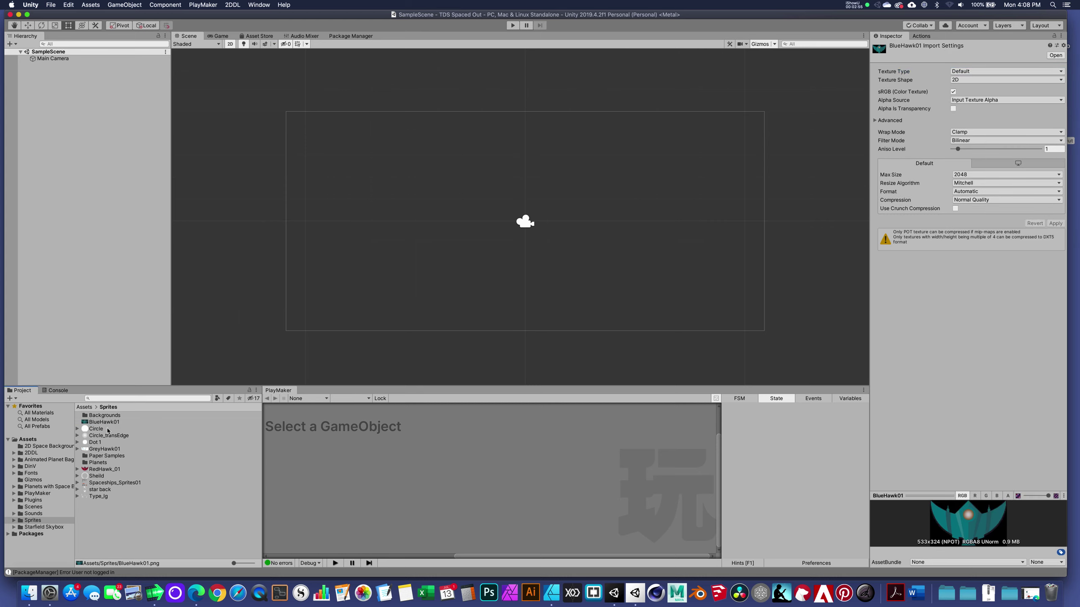
{"action": "left_click_drag", "start_coordinate": [107, 422], "coordinate": [530, 225]}
Step: Set BlueHawk01's texture type back to Sprite (2D and UI) and apply it
{"action": "left_click", "coordinate": [117, 425]}
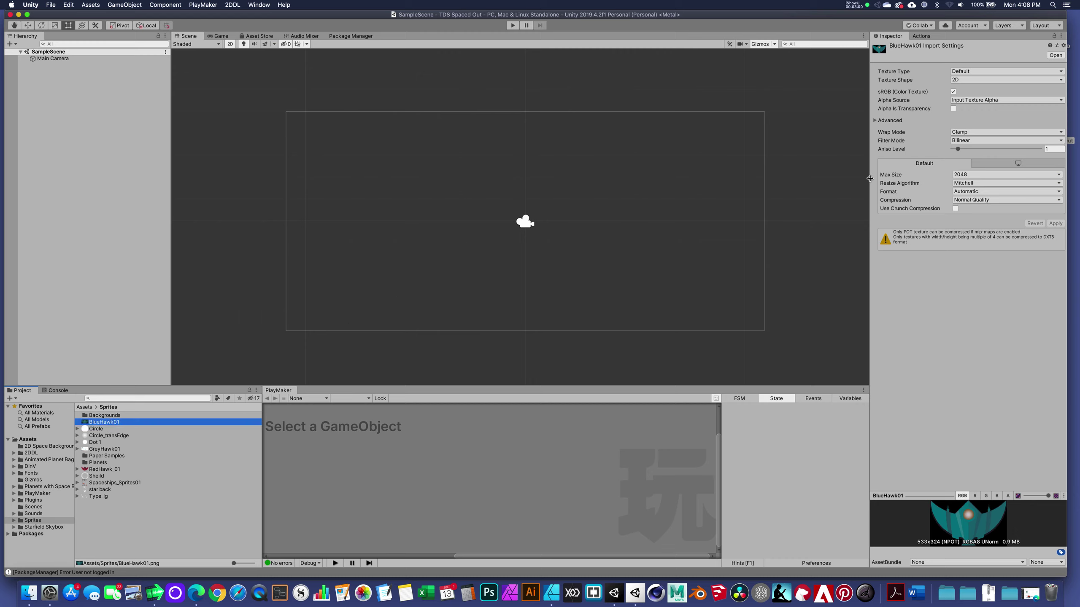
{"action": "left_click", "coordinate": [1008, 71]}
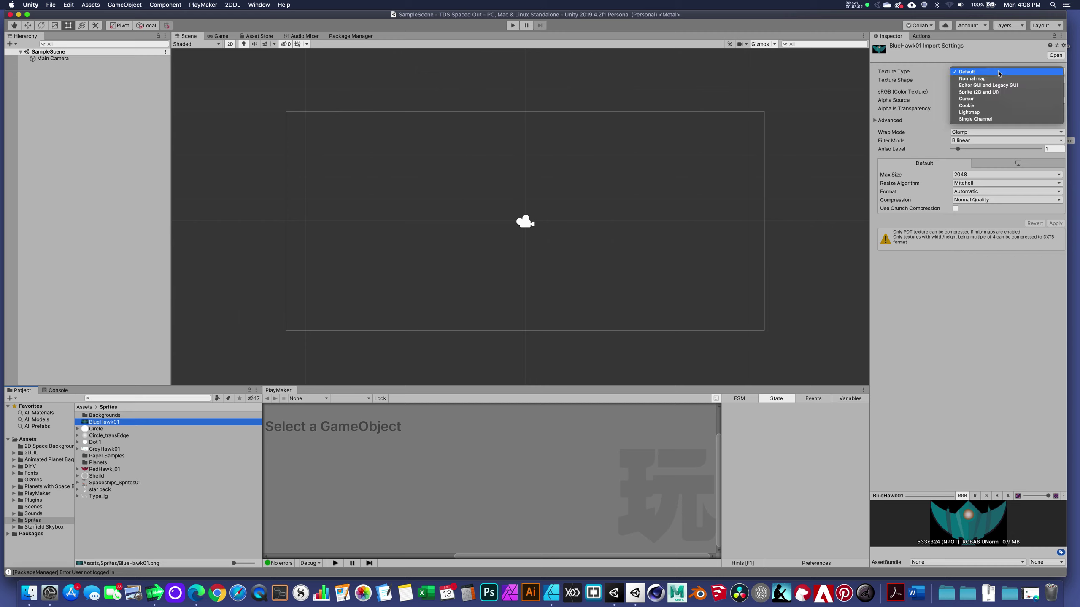
{"action": "left_click", "coordinate": [991, 92]}
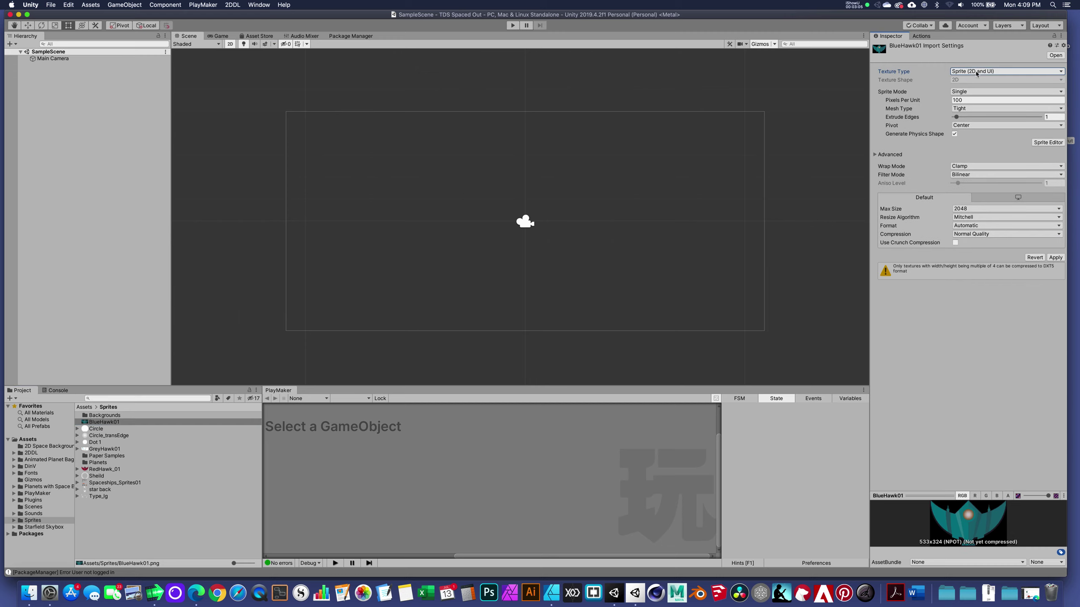
{"action": "left_click", "coordinate": [1055, 257]}
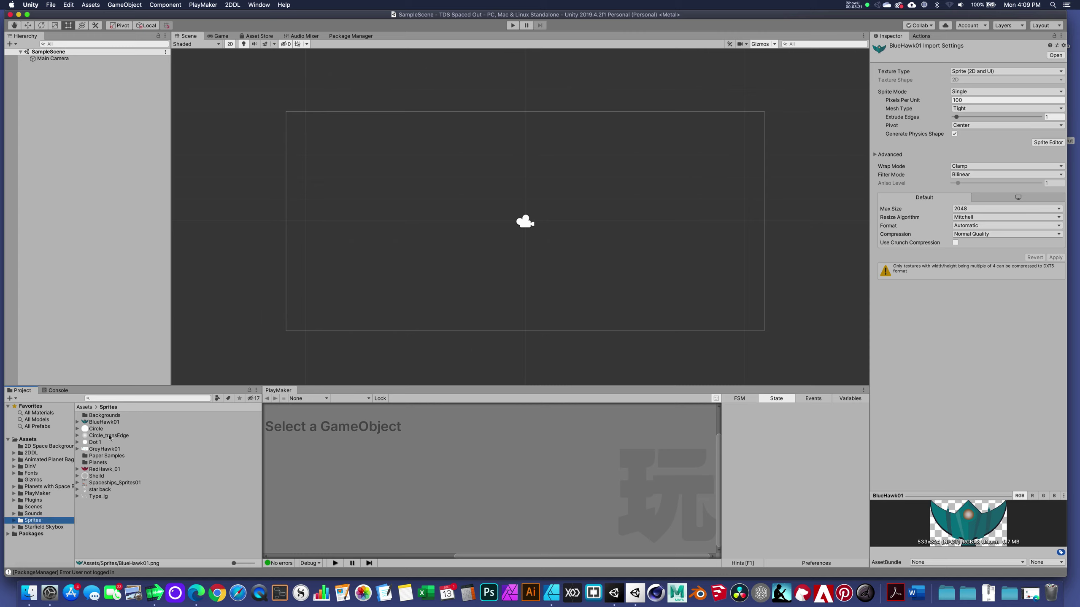
Step: Select Spaceships_Sprites01, cancel the accidental rename, and enlarge its preview of ships and asteroids
{"action": "left_click", "coordinate": [99, 422]}
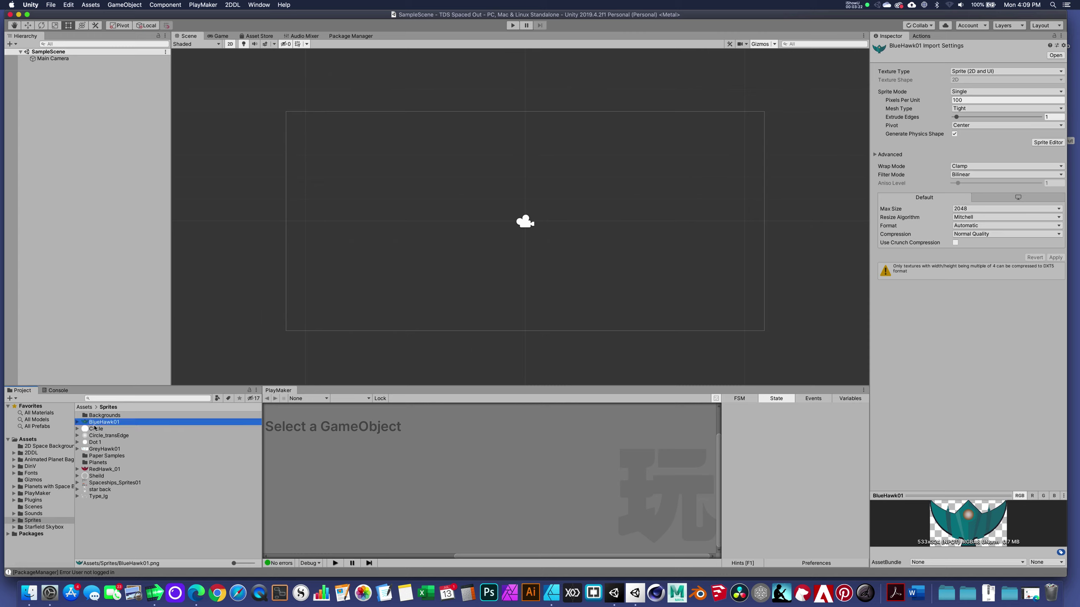
{"action": "left_click", "coordinate": [101, 483]}
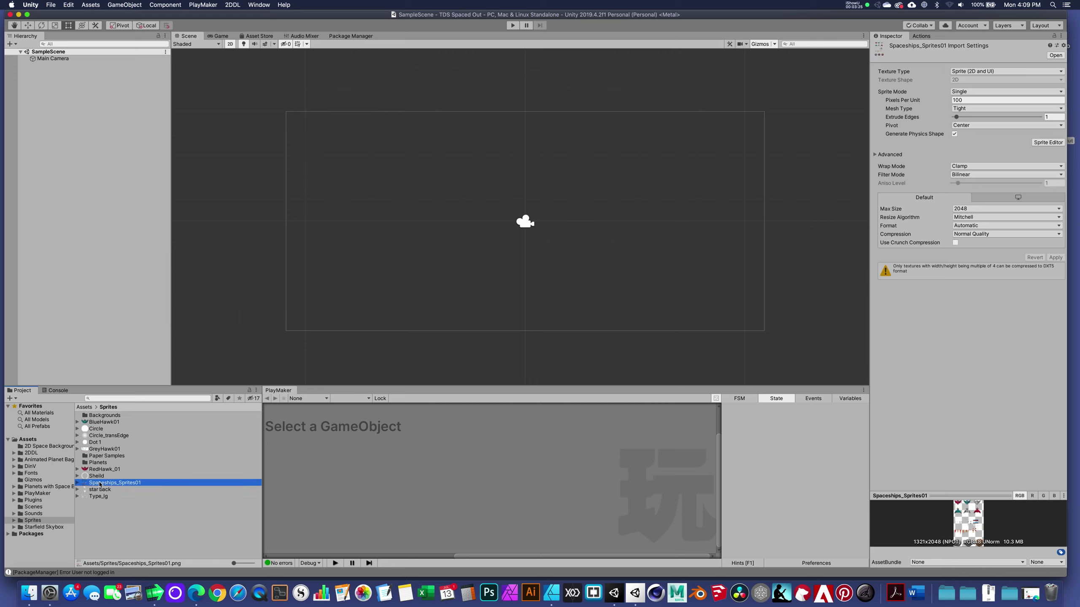
{"action": "key", "text": "Return"}
{"action": "left_click", "coordinate": [882, 363]}
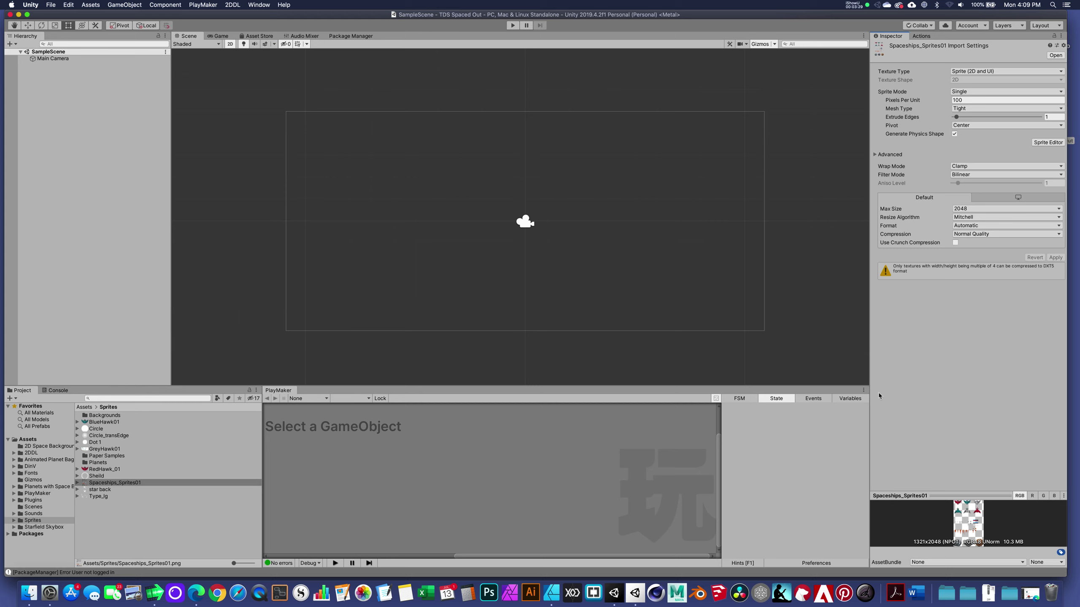
{"action": "left_click_drag", "start_coordinate": [969, 498], "coordinate": [935, 334]}
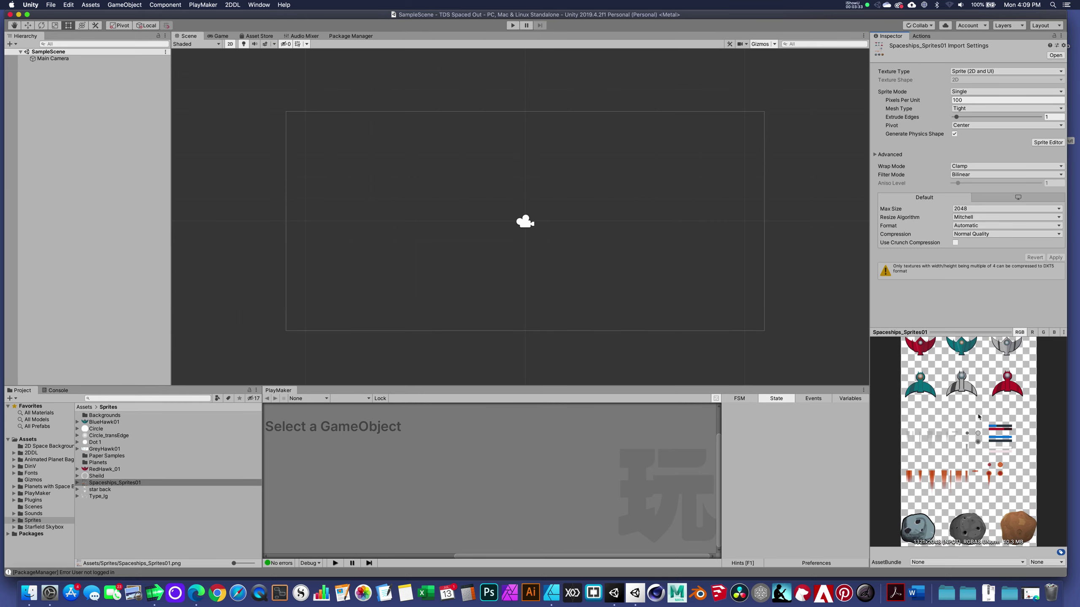